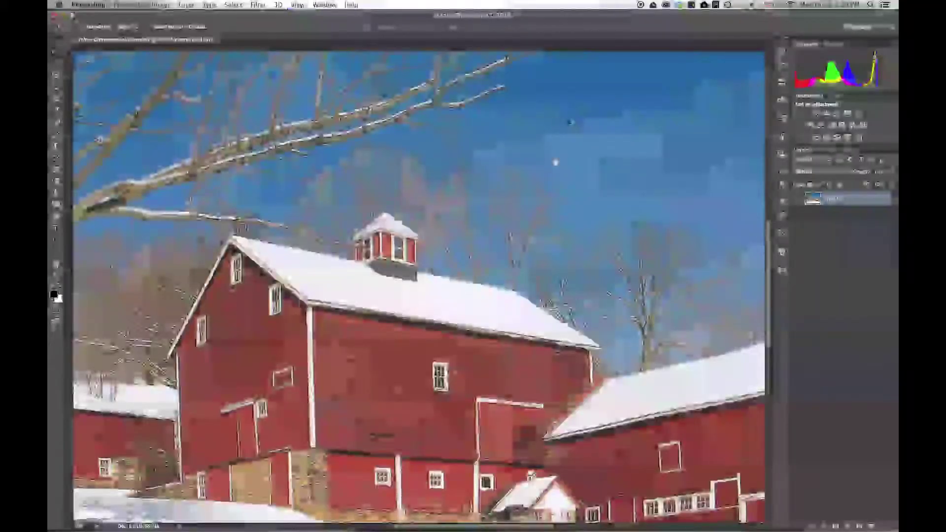
# - Zoom to 200% to inspect the sky's halftone dots, then zoom out to show the whole barn photo
pyautogui.press('super+equal')
pyautogui.press('super+equal')
pyautogui.press('super+equal')
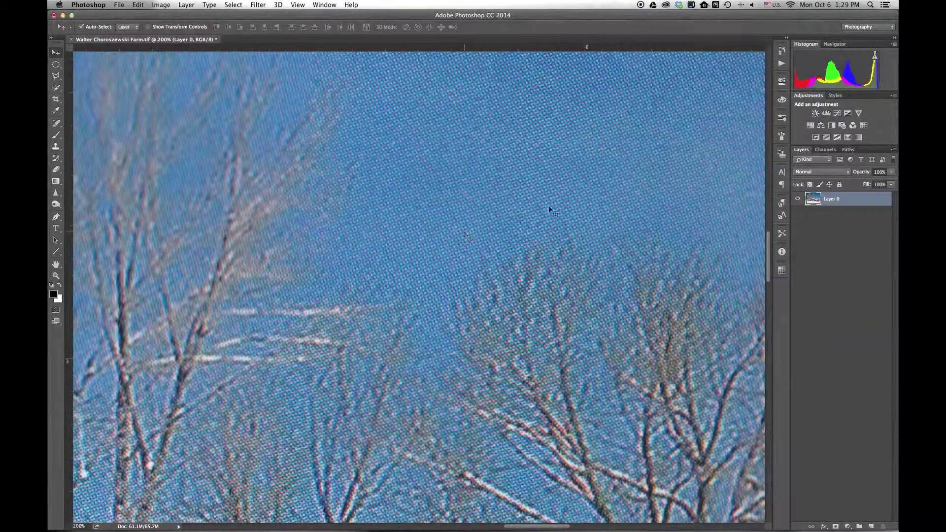
pyautogui.press('super+0')
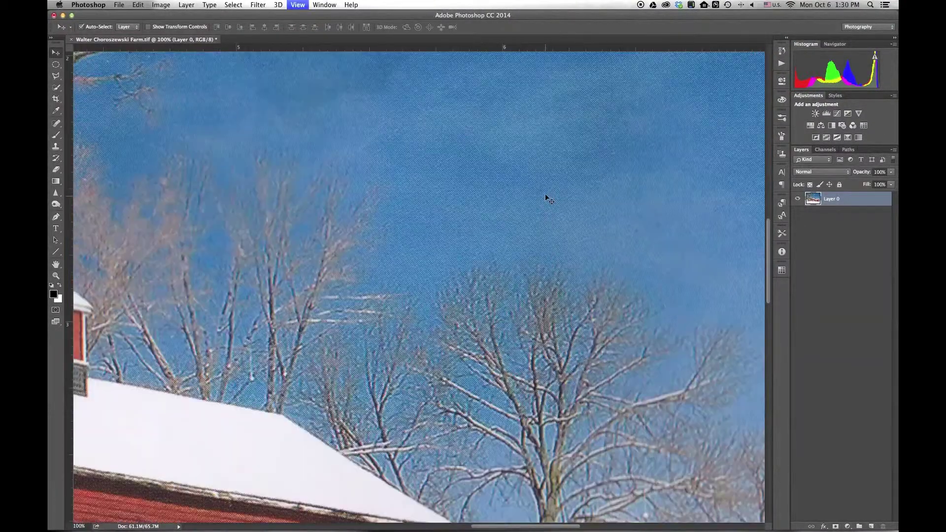
pyautogui.press('super+minus')
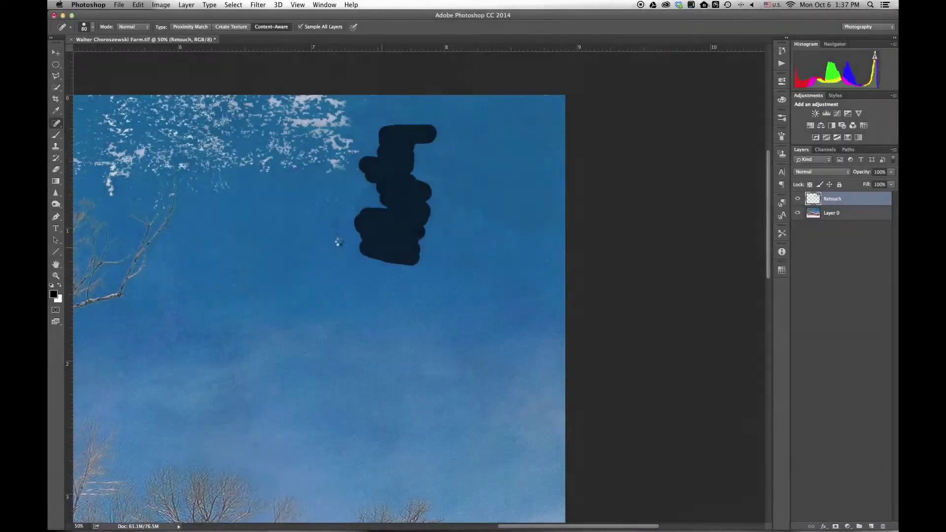
# - Paint Content-Aware spot-healing strokes over specks in the sky and snow, shrinking the brush for smaller spots
pyautogui.moveTo(456, 207); pyautogui.dragTo(535, 252)
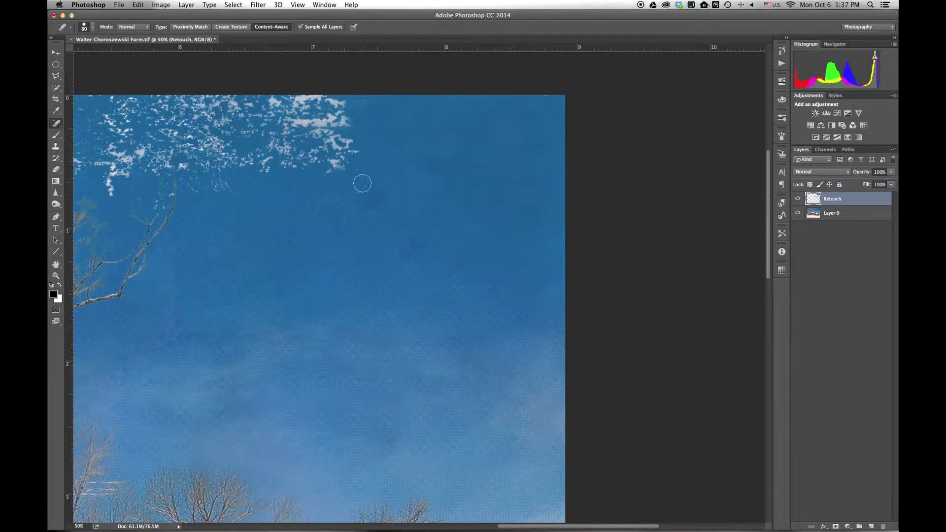
pyautogui.moveTo(367, 177)
pyautogui.mouseDown()
pyautogui.moveTo(332, 97)
pyautogui.moveTo(274, 111)
pyautogui.moveTo(288, 133)
pyautogui.mouseUp()
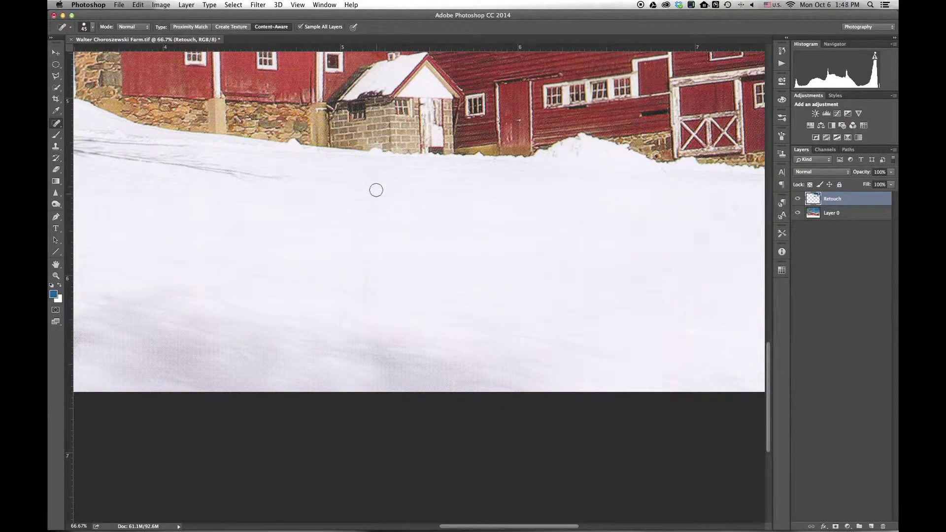
pyautogui.moveTo(378, 175)
pyautogui.mouseDown()
pyautogui.moveTo(368, 319)
pyautogui.moveTo(385, 364)
pyautogui.mouseUp()
pyautogui.hscroll(10, 460, 321)
pyautogui.press('[')
pyautogui.press('[')
pyautogui.press('[')
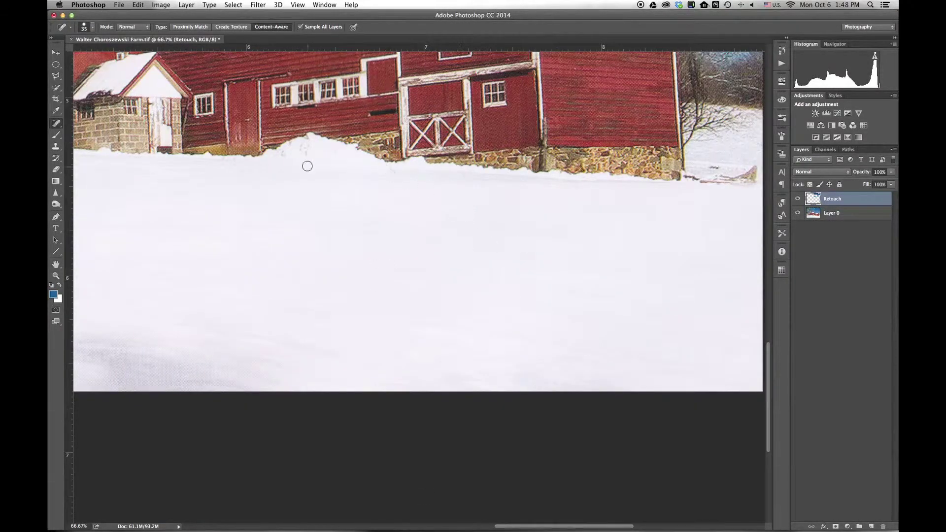
pyautogui.hscroll(5, 501, 290)
pyautogui.hscroll(-10, 423, 301)
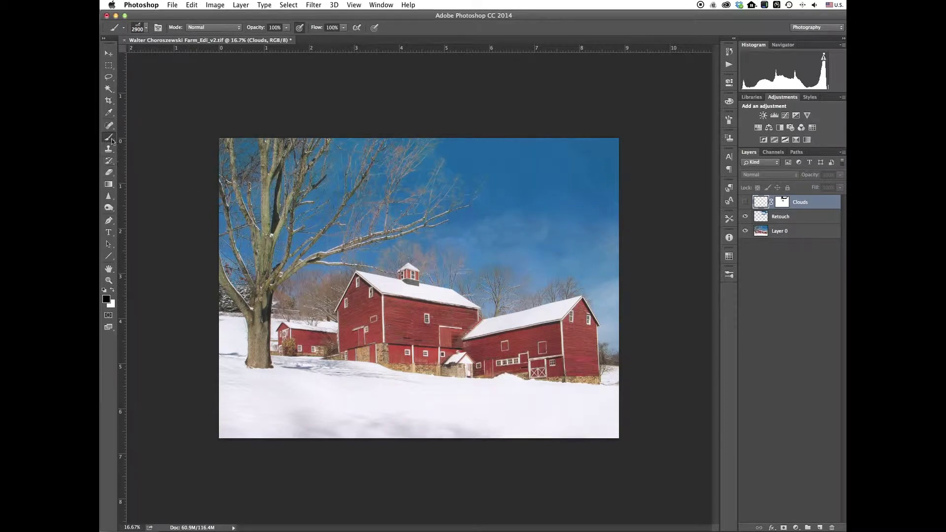
# - Check the brush presets and dismiss the warning that the Clouds layer is hidden
pyautogui.click(142, 28)
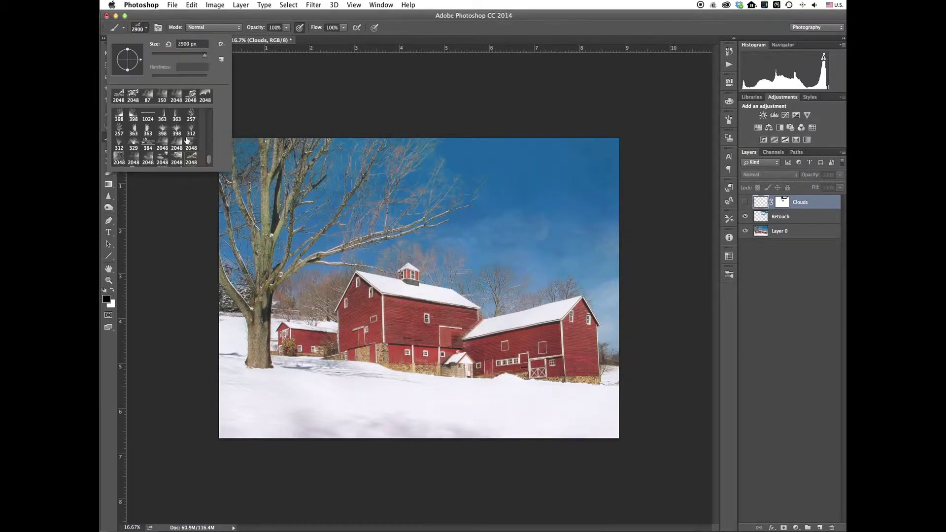
pyautogui.click(688, 276)
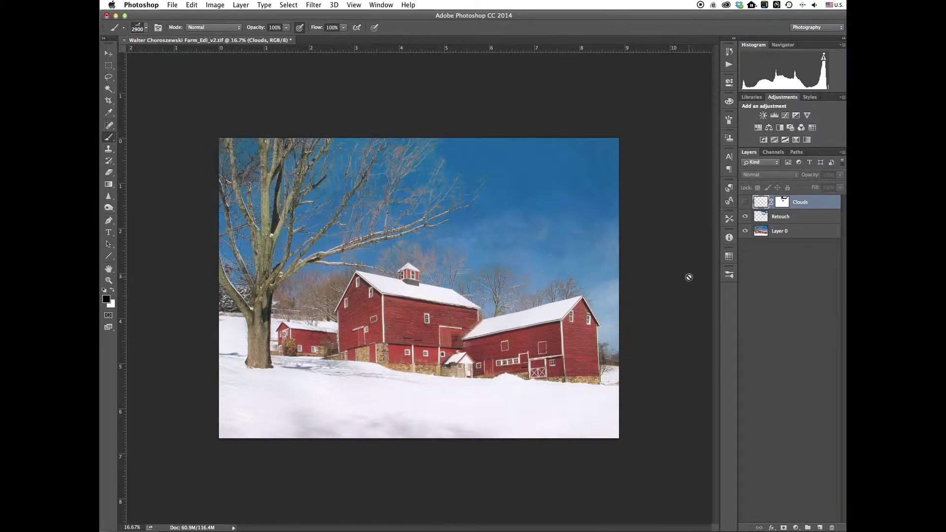
pyautogui.click(559, 197)
pyautogui.click(600, 181)
# - Show the Clouds layer and toggle its mask off and on to compare the blend
pyautogui.click(745, 202)
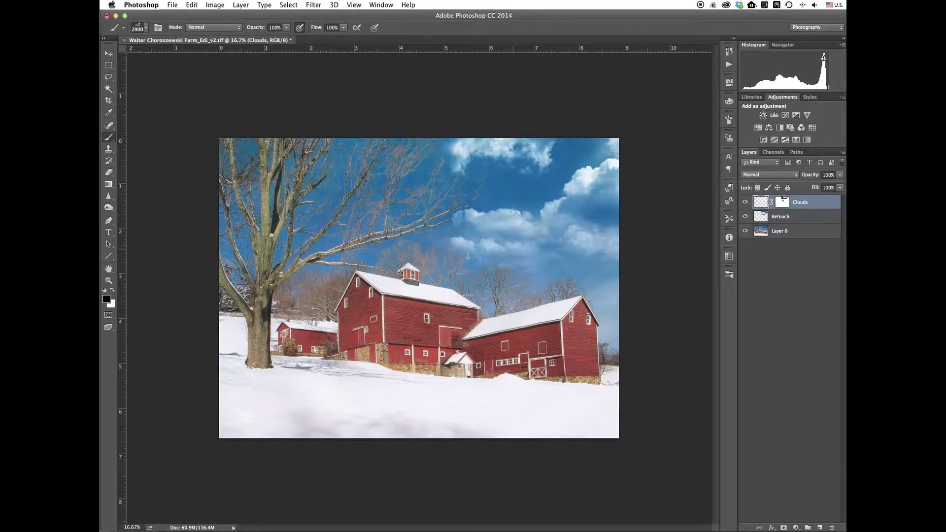
pyautogui.keyDown('shift'); pyautogui.click(781, 203); pyautogui.keyUp('shift')
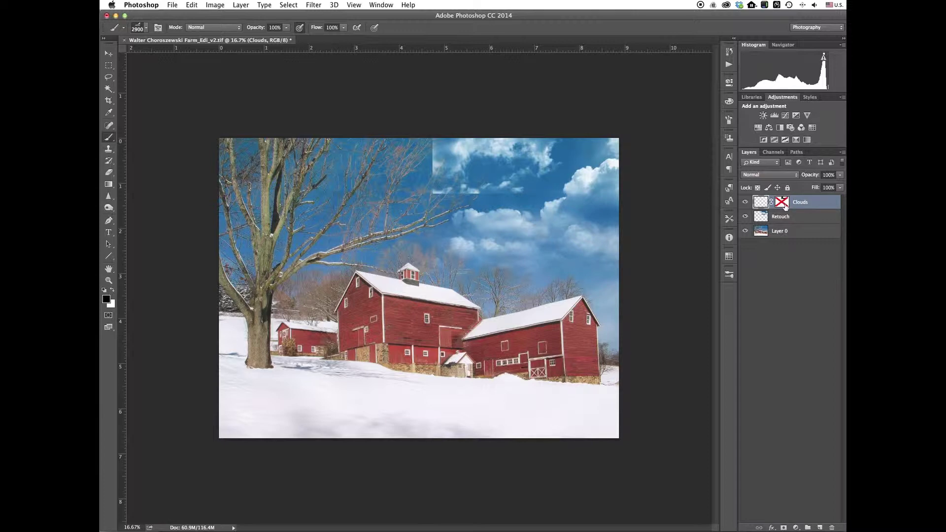
pyautogui.keyDown('shift'); pyautogui.click(783, 204); pyautogui.keyUp('shift')
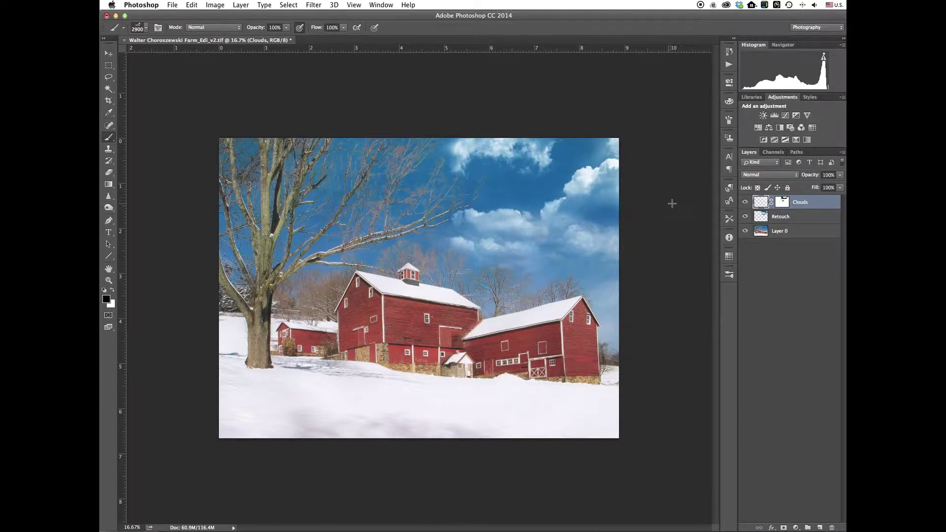
# - Convert the photo, Retouch and Clouds layers into a single smart object named Clouds
pyautogui.keyDown('shift'); pyautogui.click(800, 236); pyautogui.keyUp('shift')
pyautogui.rightClick(797, 227)
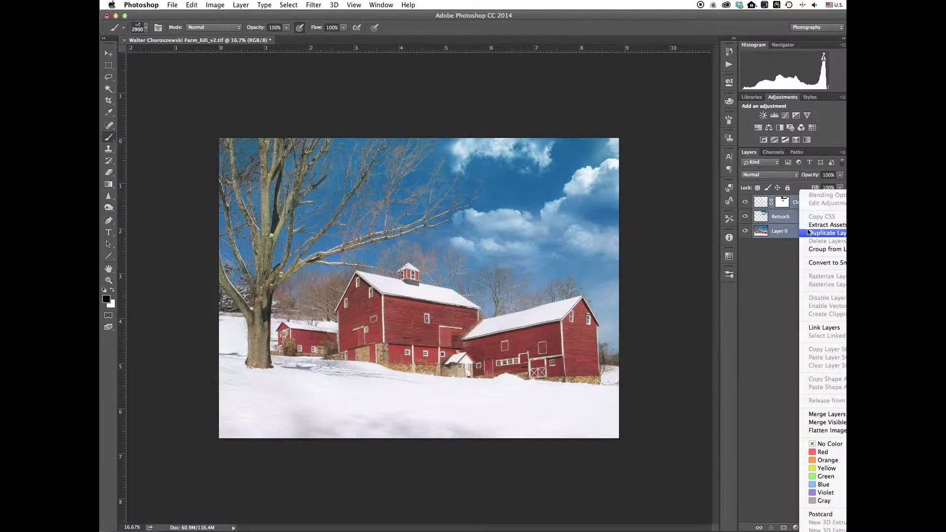
pyautogui.click(813, 262)
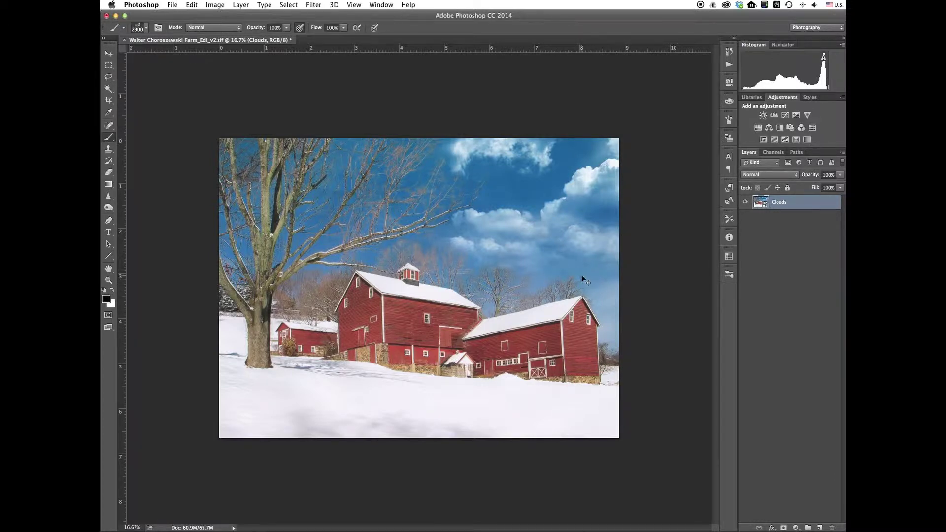
pyautogui.press('super+plus')
pyautogui.press('super+plus')
pyautogui.press('super+plus')
pyautogui.press('super+plus')
pyautogui.press('super+plus')
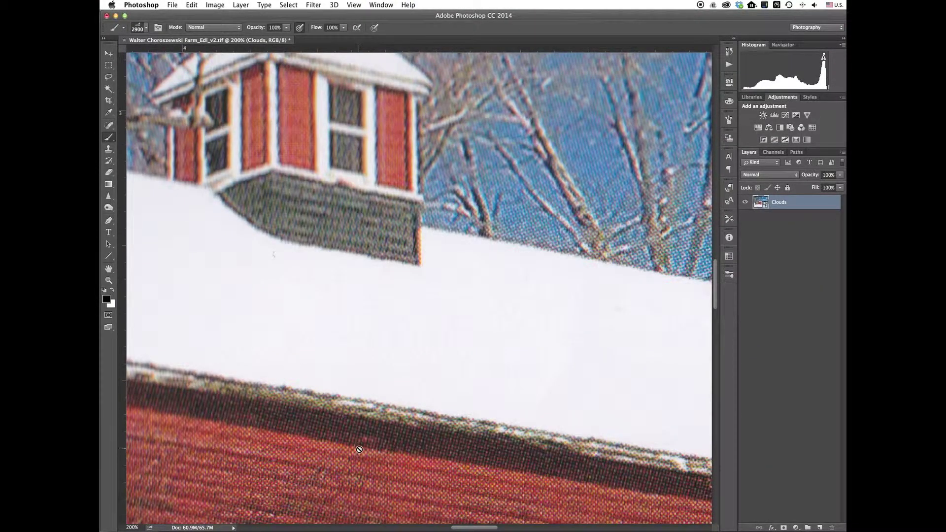
# - Apply a Gaussian Blur smart filter with a 1.3-pixel radius to the Clouds layer
pyautogui.press('super+0')
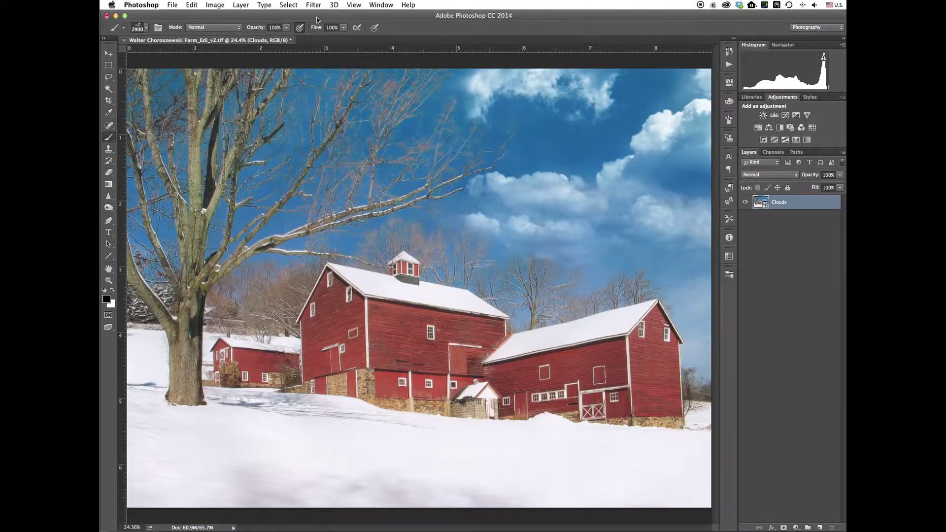
pyautogui.click(314, 6)
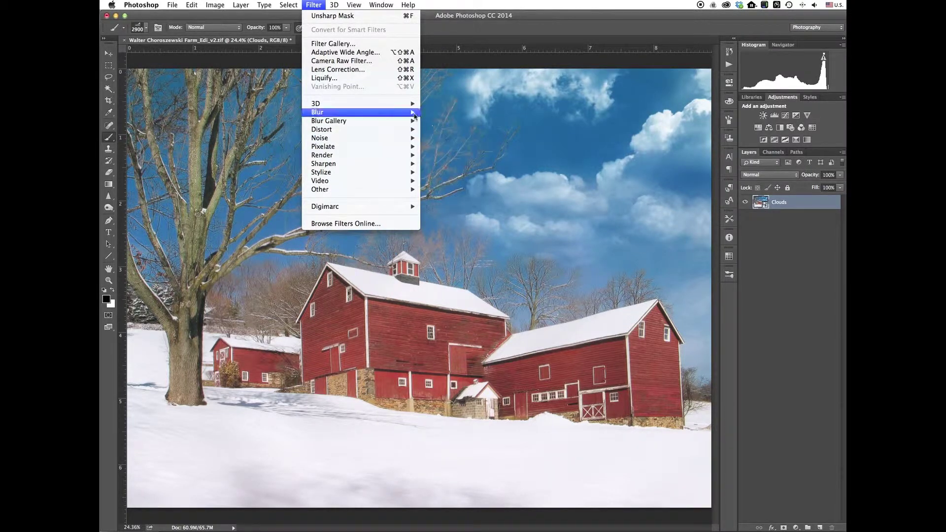
pyautogui.moveTo(395, 113)
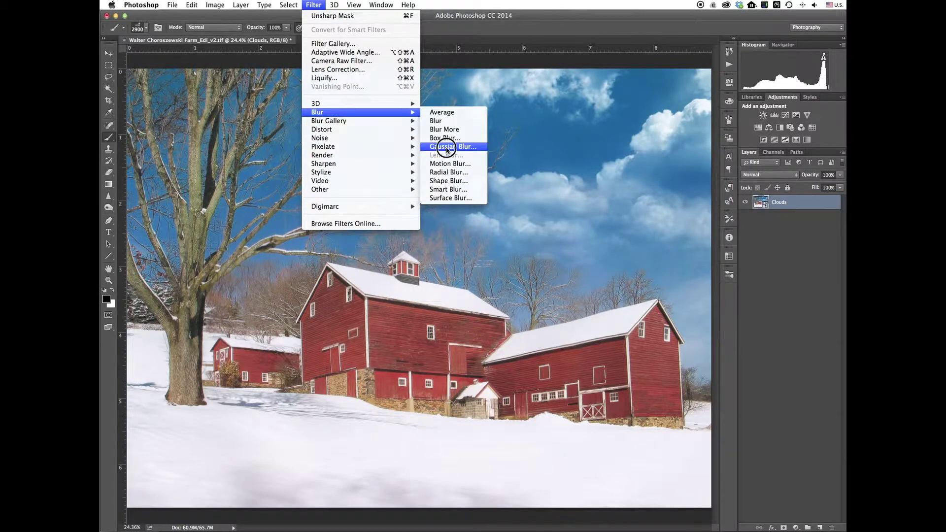
pyautogui.click(446, 147)
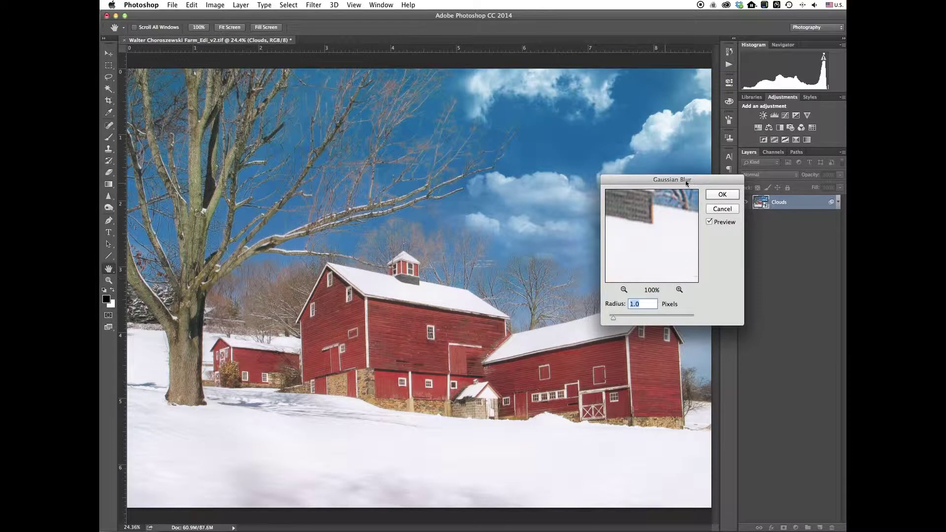
pyautogui.moveTo(674, 196); pyautogui.dragTo(640, 274)
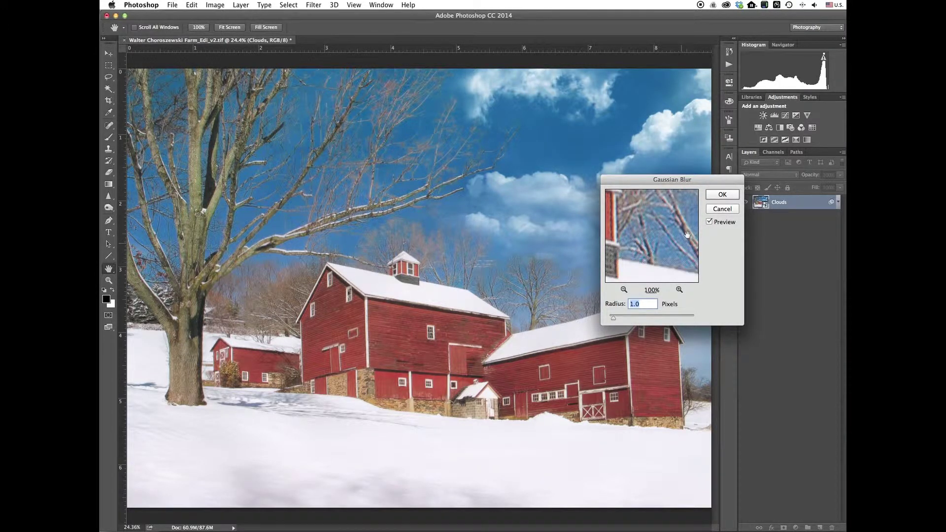
pyautogui.click(646, 220)
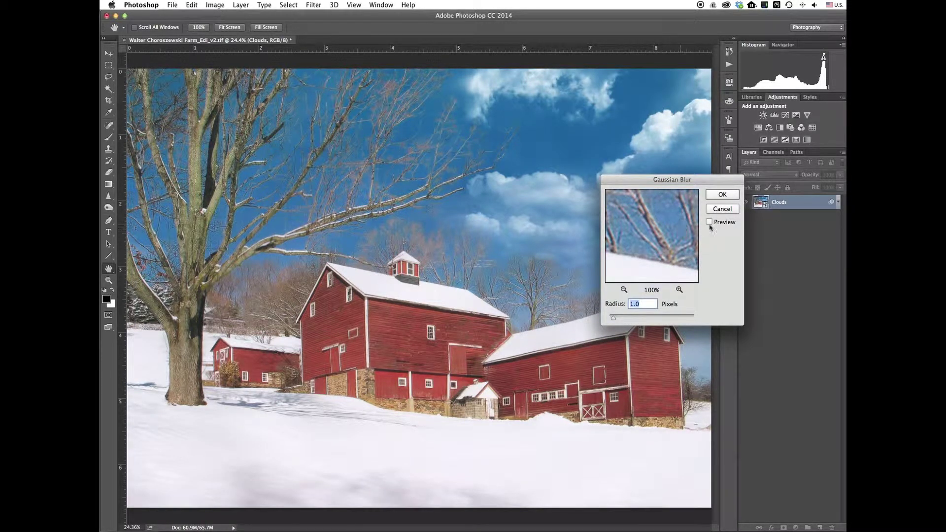
pyautogui.click(709, 222)
pyautogui.write('2.0')
pyautogui.moveTo(620, 321); pyautogui.dragTo(617, 323)
pyautogui.click(721, 195)
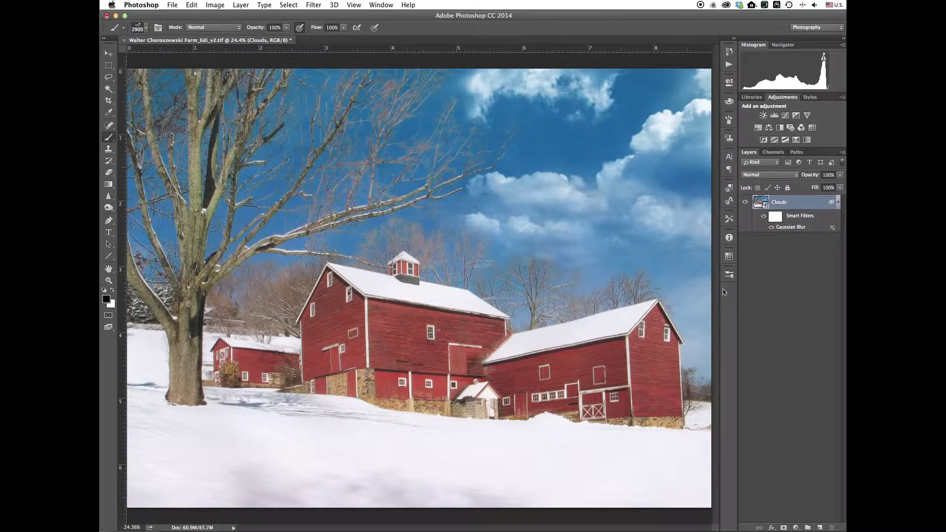
# - At 100% zoom, apply Unsharp Mask with Amount 187% and Radius 1.3 pixels
pyautogui.press('super+0')
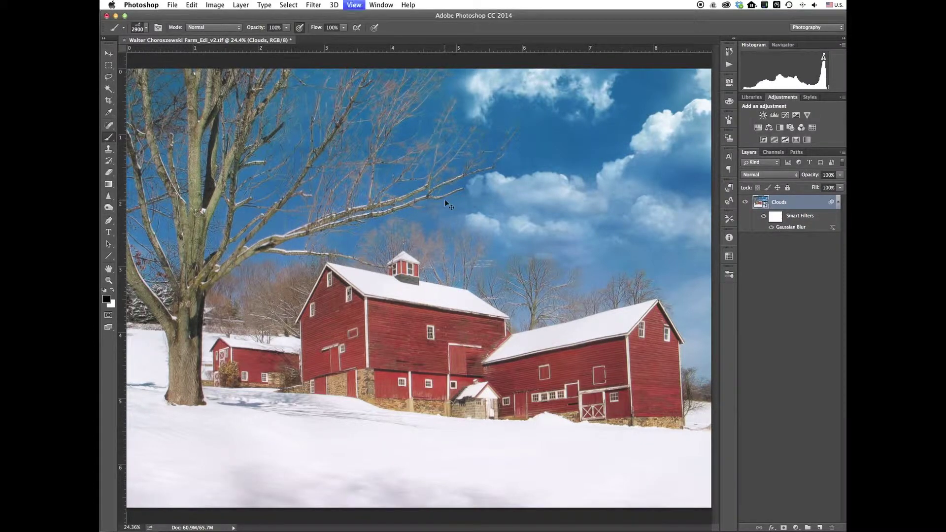
pyautogui.press('super+equal')
pyautogui.press('super+equal')
pyautogui.press('super+equal')
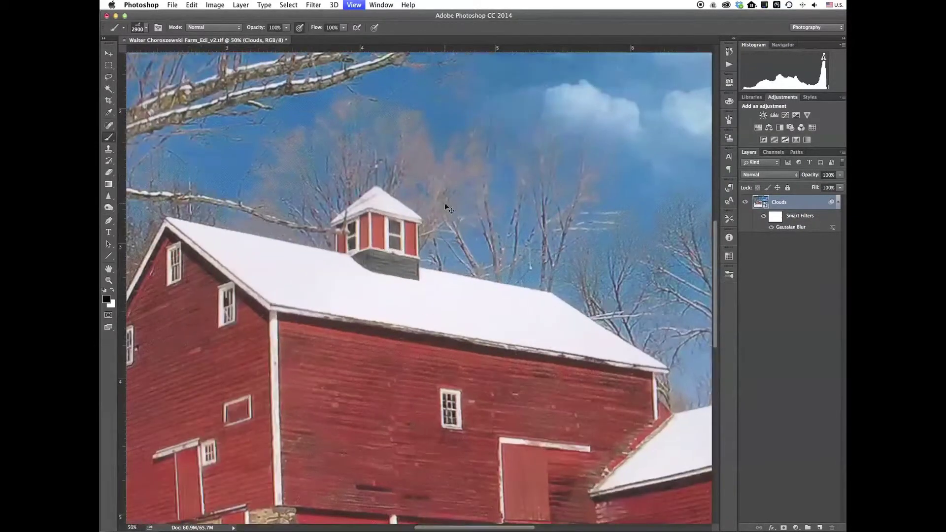
pyautogui.press('super+equal')
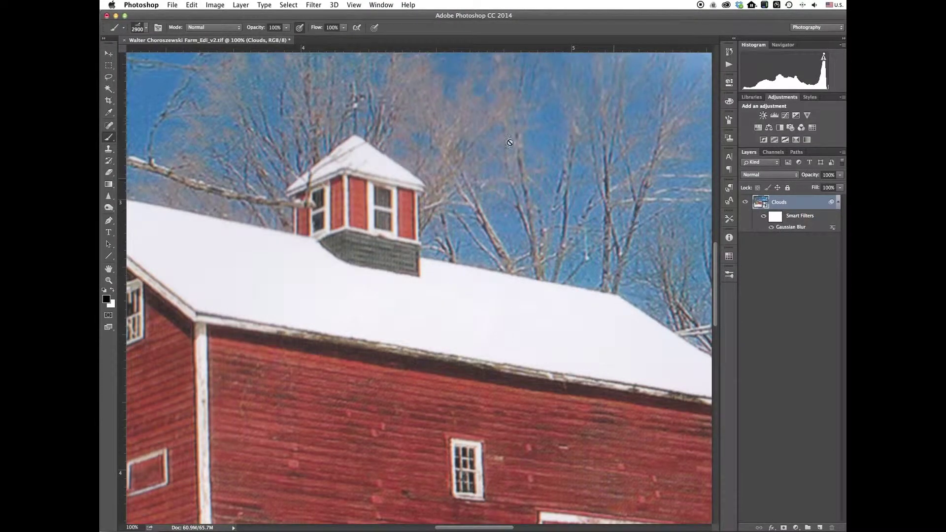
pyautogui.click(314, 5)
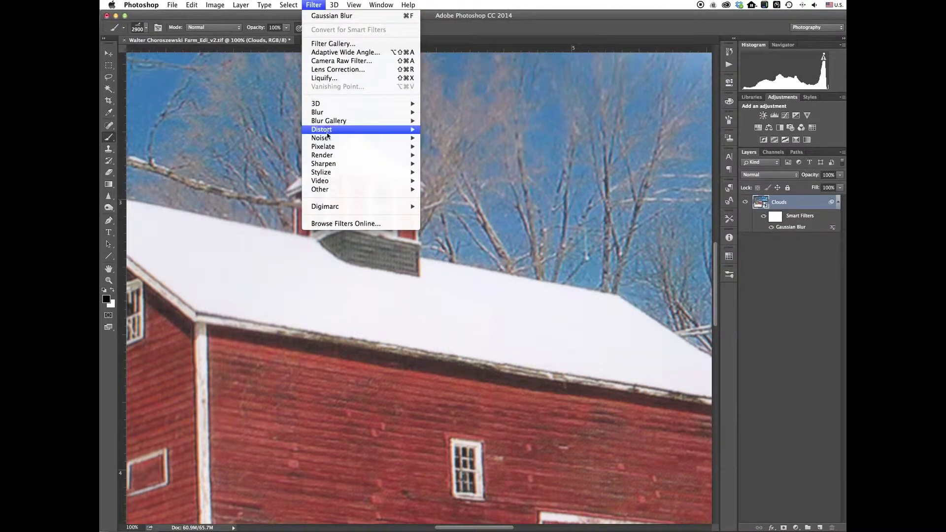
pyautogui.moveTo(348, 167)
pyautogui.click(444, 207)
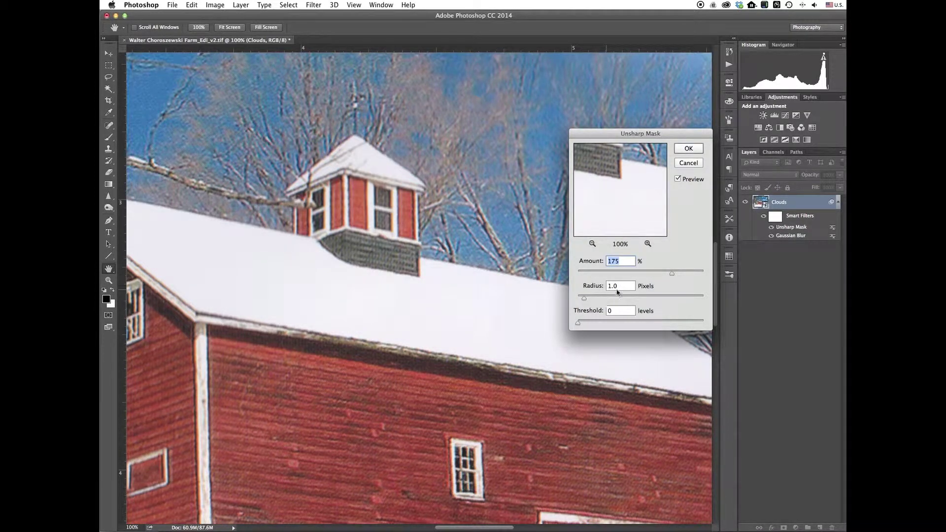
pyautogui.press('Tab')
pyautogui.write('1.3')
pyautogui.moveTo(672, 273); pyautogui.dragTo(675, 274)
pyautogui.click(688, 149)
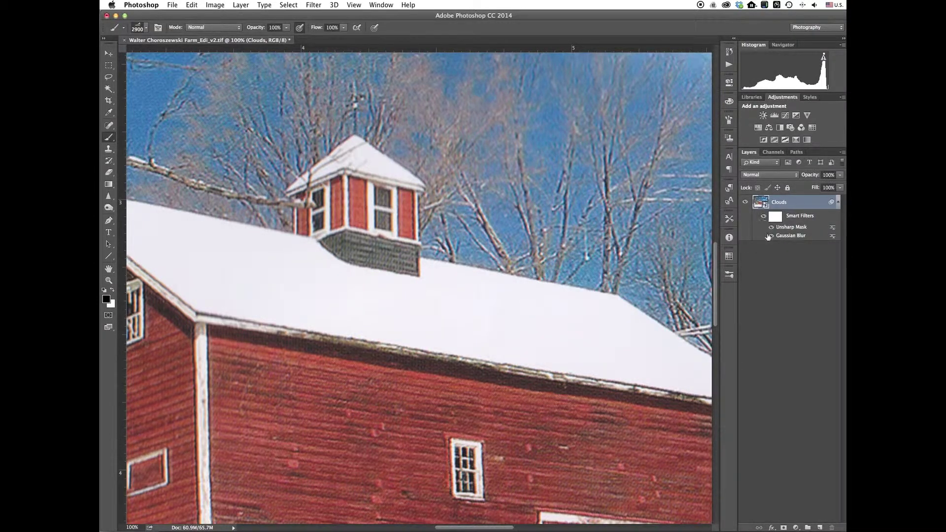
pyautogui.moveTo(770, 228); pyautogui.dragTo(769, 243)
pyautogui.click(772, 227)
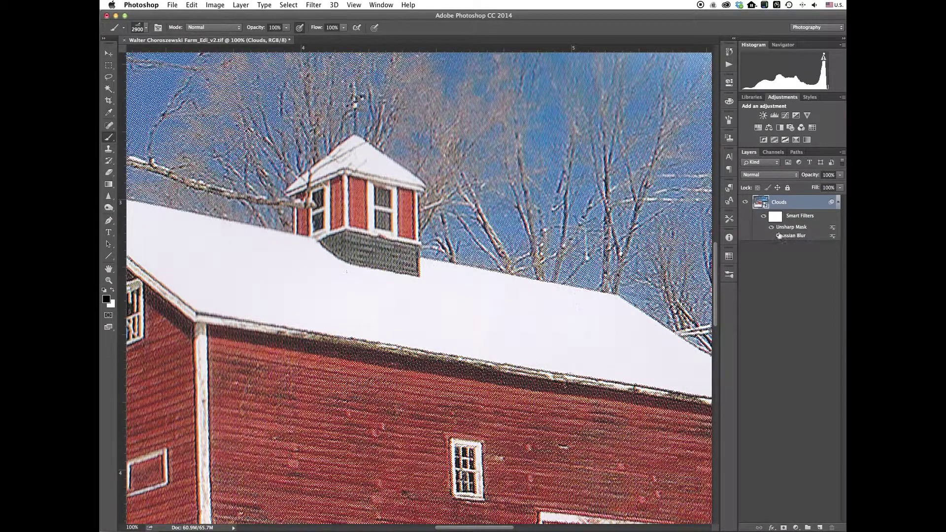
pyautogui.click(771, 236)
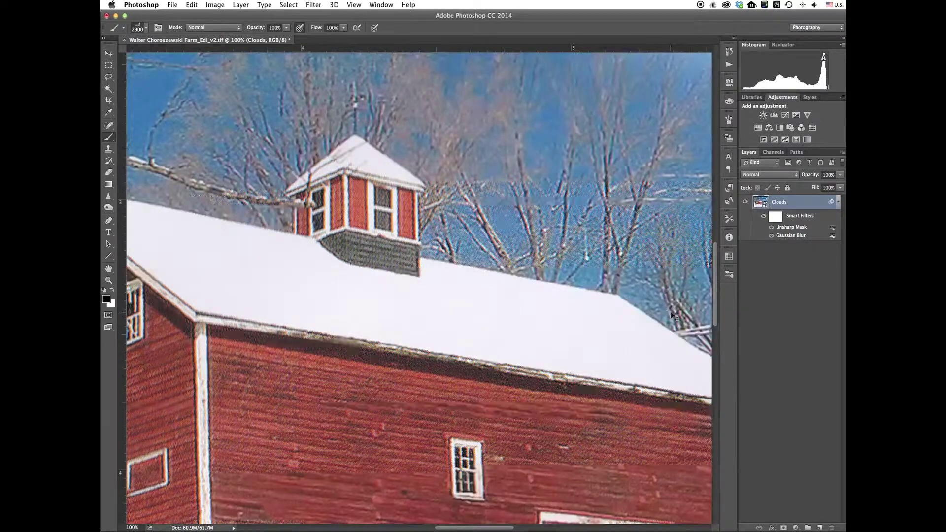
pyautogui.press('super+0')
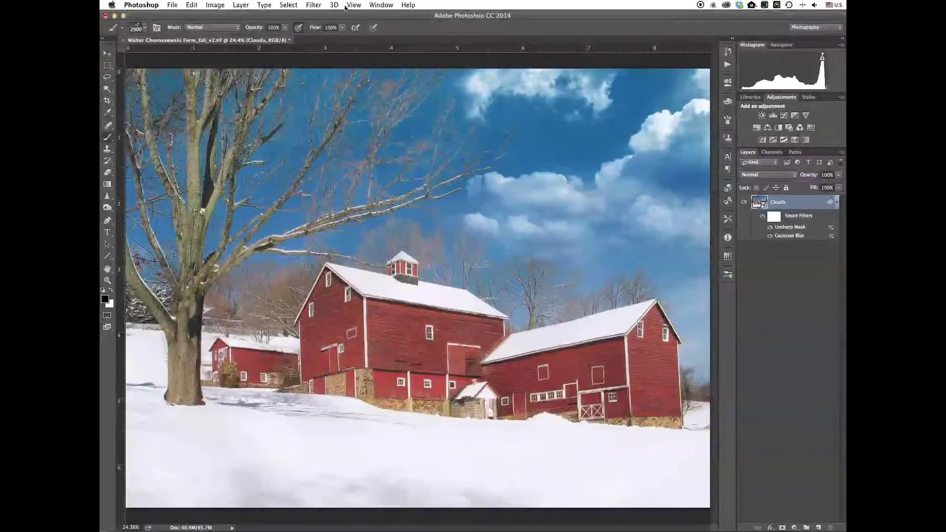
pyautogui.click(315, 5)
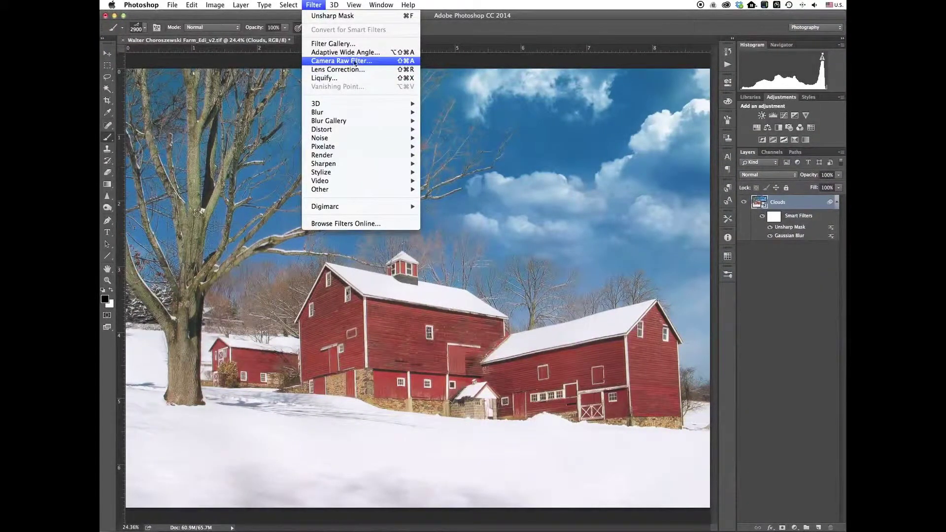
pyautogui.press('Escape')
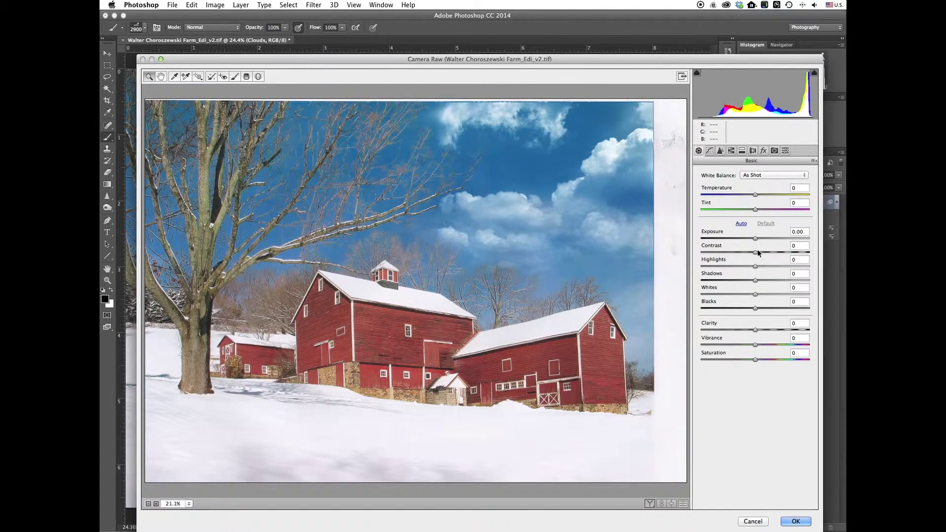
# - Set Contrast +28, Highlights −15, Whites +34 and Blacks −35, watching for highlight clipping
pyautogui.moveTo(758, 253); pyautogui.dragTo(771, 255)
pyautogui.click(770, 256)
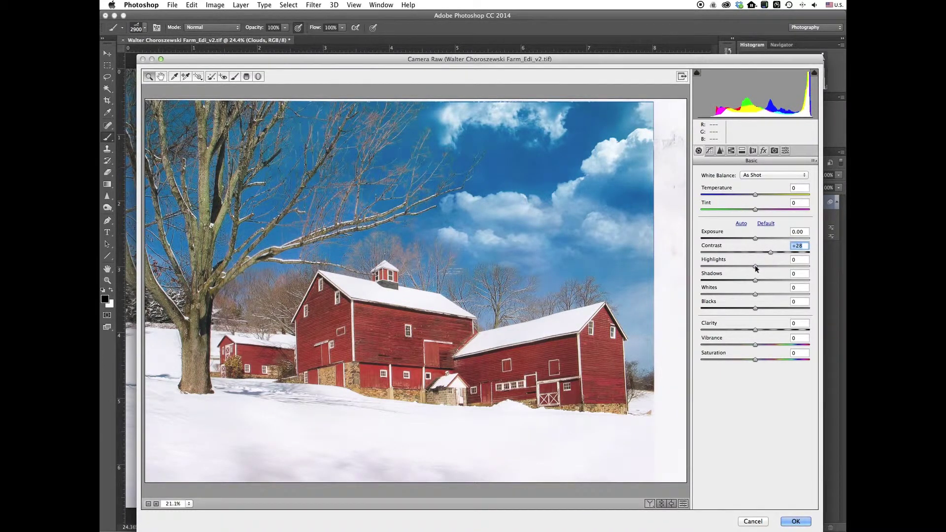
pyautogui.moveTo(755, 266); pyautogui.dragTo(747, 267)
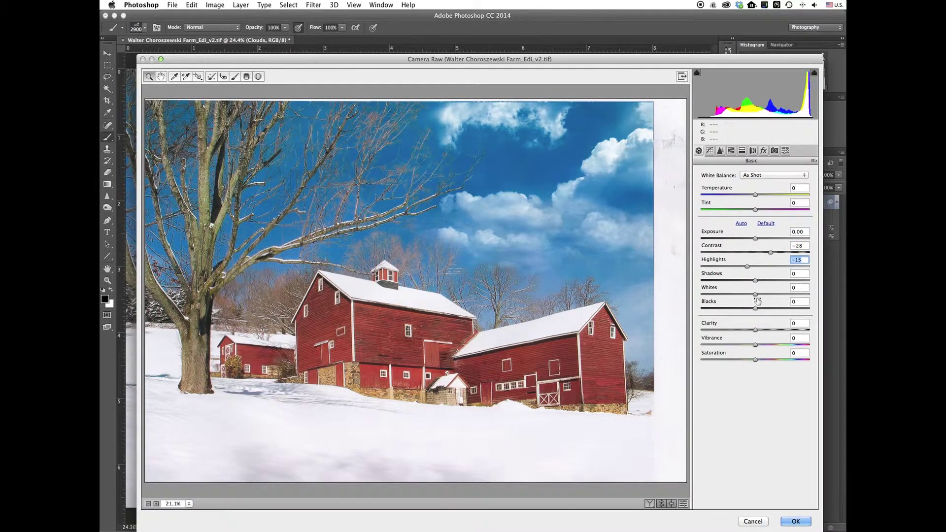
pyautogui.moveTo(756, 295); pyautogui.dragTo(775, 295)
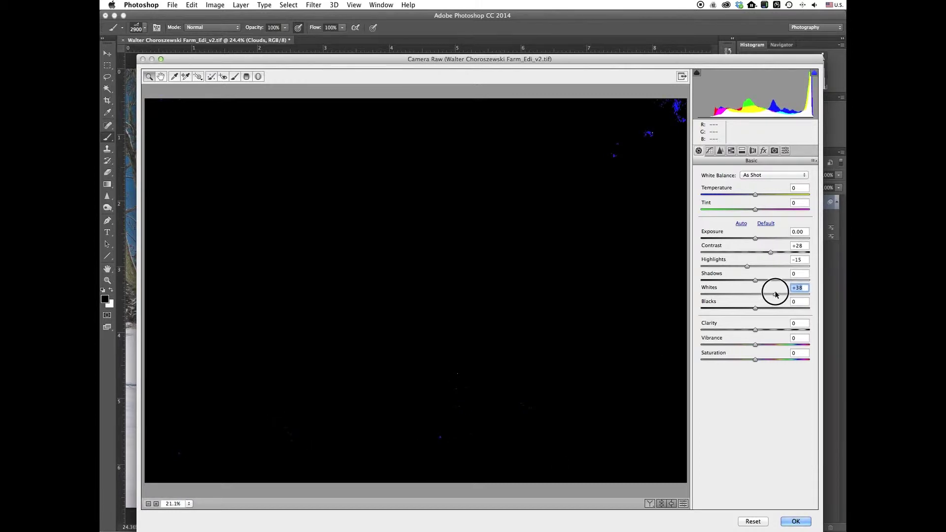
pyautogui.moveTo(775, 294); pyautogui.dragTo(736, 309)
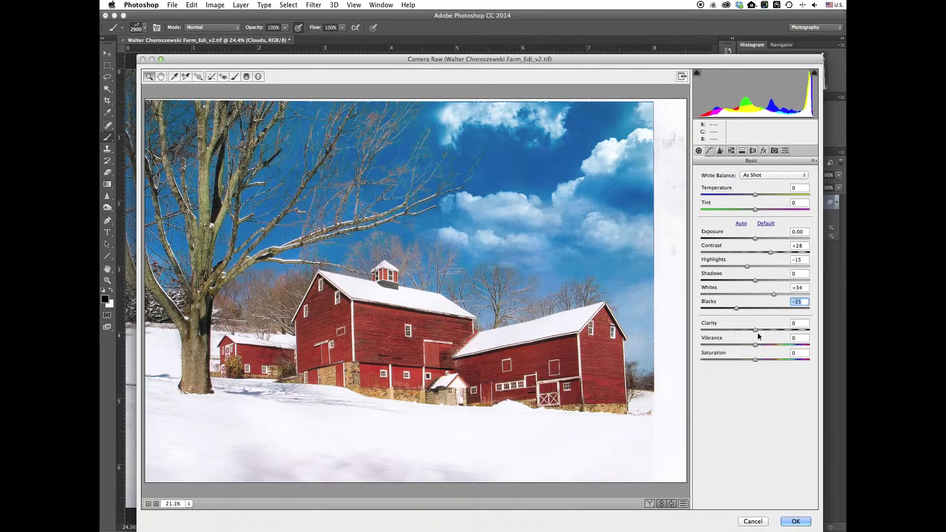
# - Set Clarity +3, Vibrance −18 and Saturation +19
pyautogui.moveTo(757, 331); pyautogui.dragTo(756, 331)
pyautogui.moveTo(754, 346)
pyautogui.mouseDown()
pyautogui.moveTo(744, 347)
pyautogui.moveTo(759, 361)
pyautogui.mouseUp()
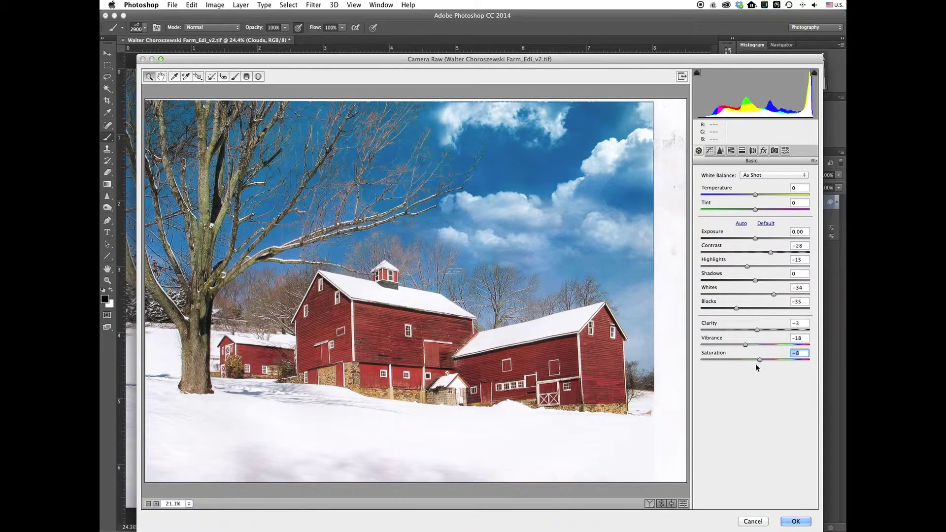
pyautogui.moveTo(760, 360); pyautogui.dragTo(766, 359)
pyautogui.moveTo(745, 345); pyautogui.dragTo(746, 347)
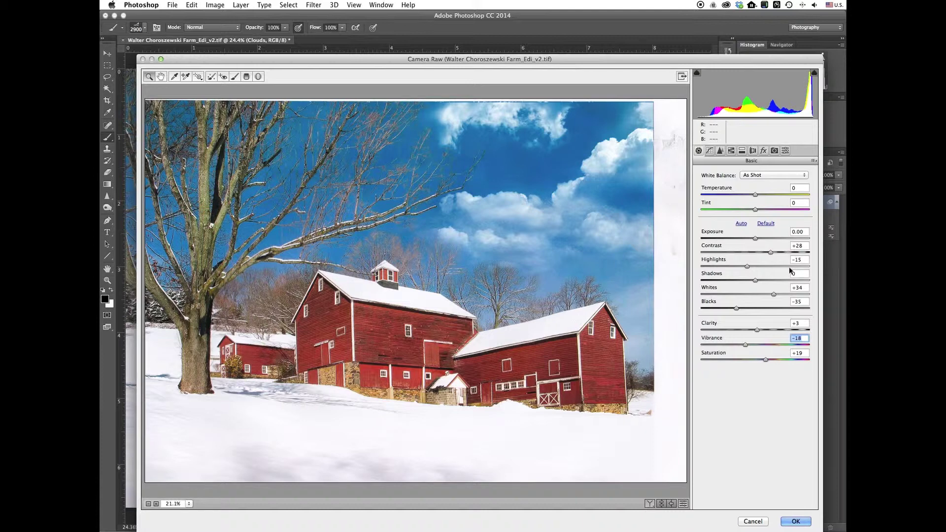
# - In the Detail tab, set sharpening Amount 84 and Masking 85, and add Luminance noise reduction 9
pyautogui.click(709, 150)
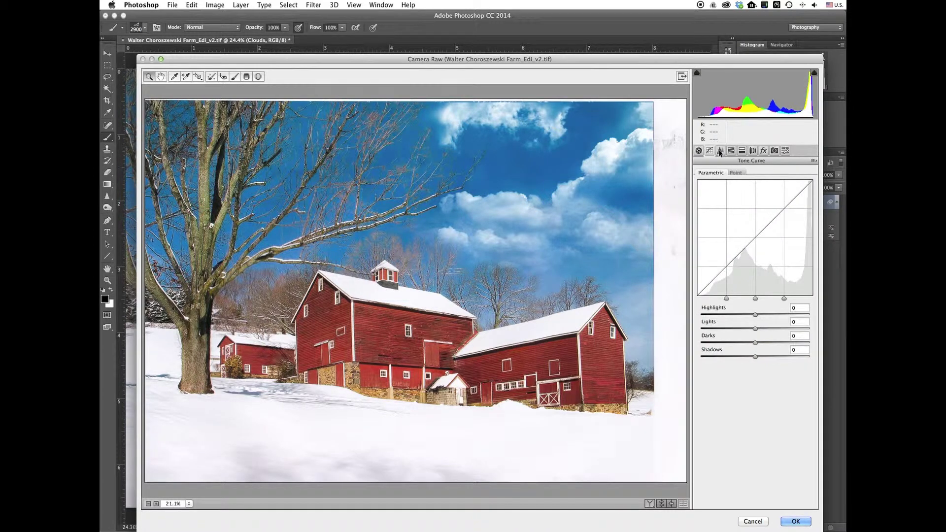
pyautogui.click(720, 151)
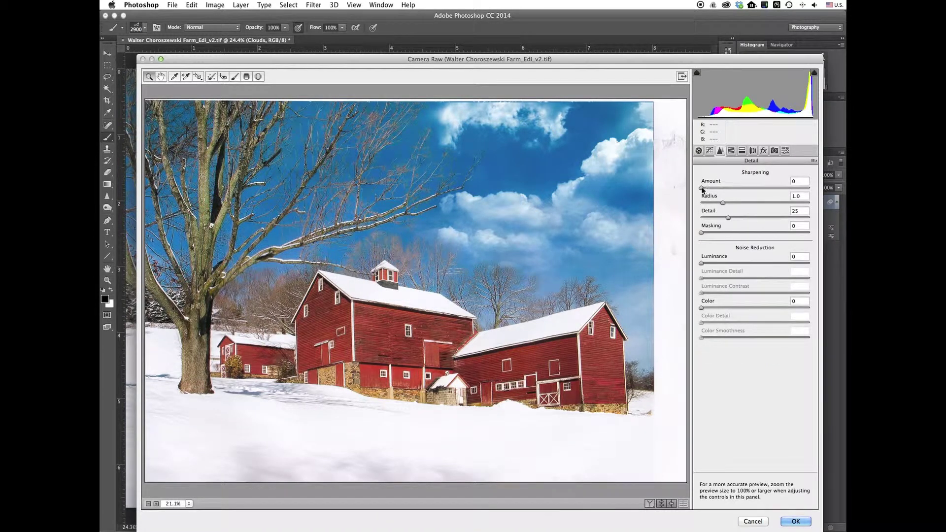
pyautogui.moveTo(702, 190); pyautogui.dragTo(761, 192)
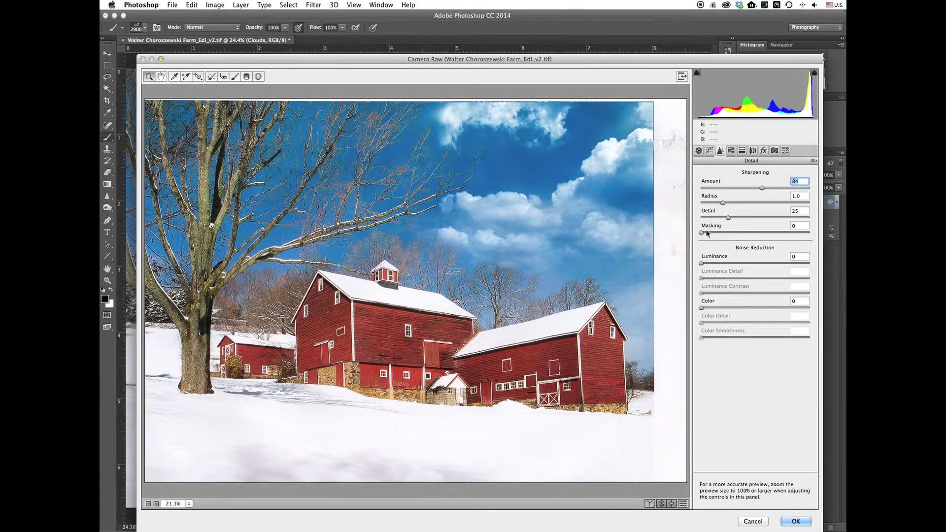
pyautogui.press('alt')
pyautogui.moveTo(708, 233); pyautogui.dragTo(794, 234)
pyautogui.press('Tab')
pyautogui.moveTo(704, 266); pyautogui.dragTo(713, 264)
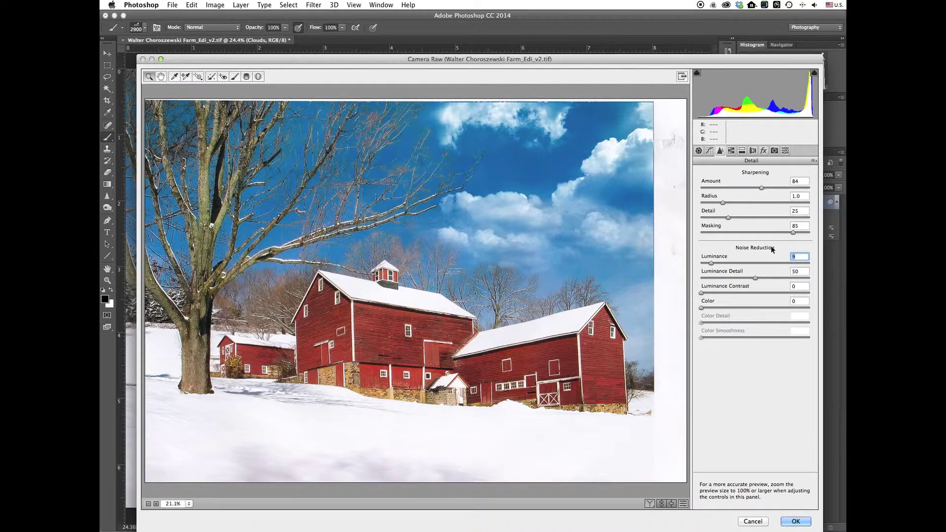
# - Set Luminance noise reduction 10, Color noise reduction 40 and Color Smoothness 70
pyautogui.press('Up')
pyautogui.moveTo(701, 306); pyautogui.dragTo(713, 309)
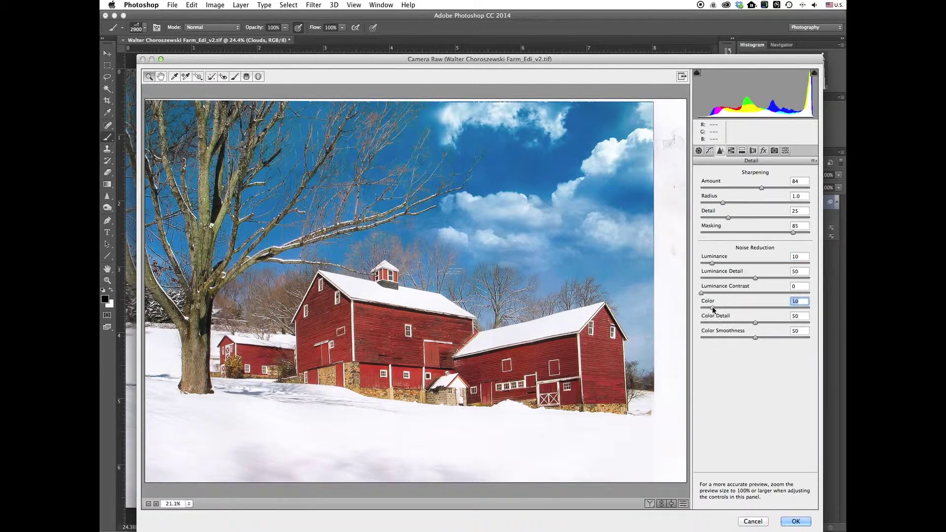
pyautogui.click(792, 299)
pyautogui.press('BackSpace')
pyautogui.press('BackSpace')
pyautogui.write('40')
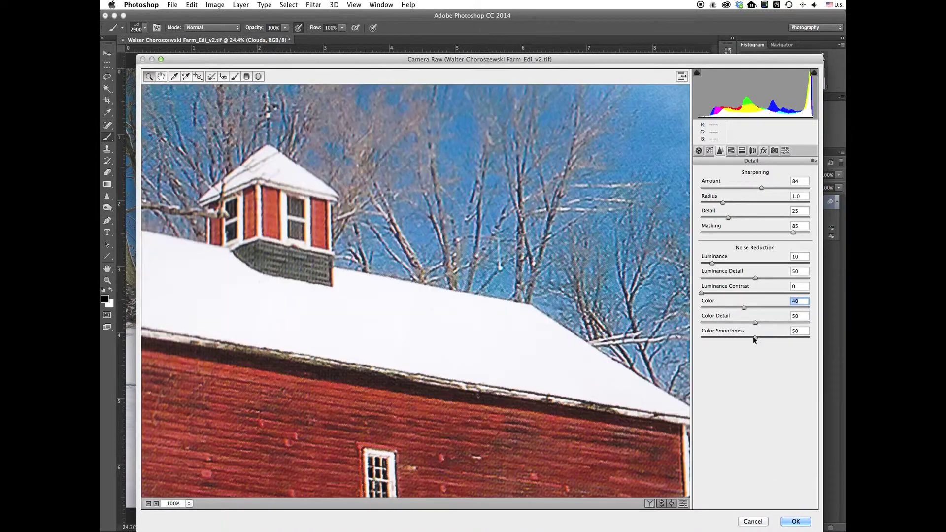
pyautogui.press('super+alt+0')
pyautogui.click(756, 338)
pyautogui.moveTo(757, 338); pyautogui.dragTo(778, 339)
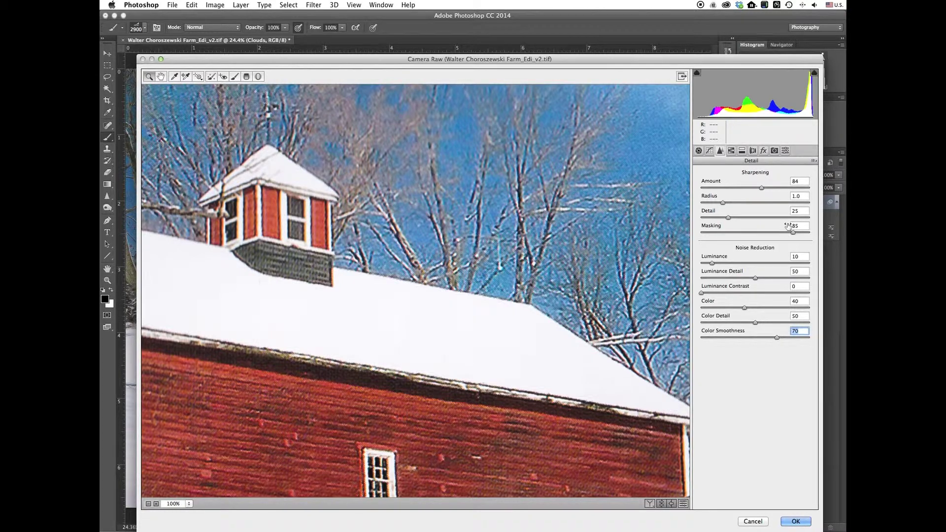
# - Look through the HSL, Split Toning, Lens and Effects tabs, then apply the Camera Raw filter
pyautogui.click(731, 150)
pyautogui.click(742, 151)
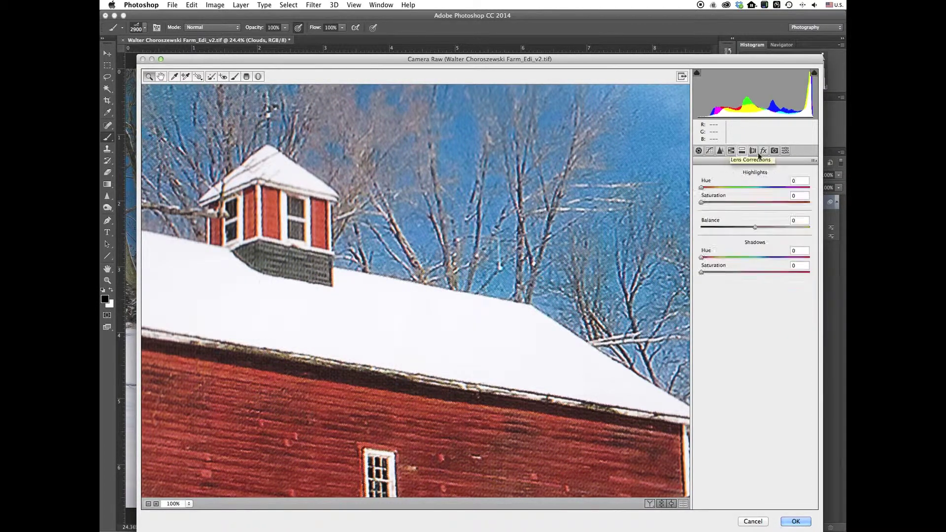
pyautogui.click(757, 153)
pyautogui.click(764, 151)
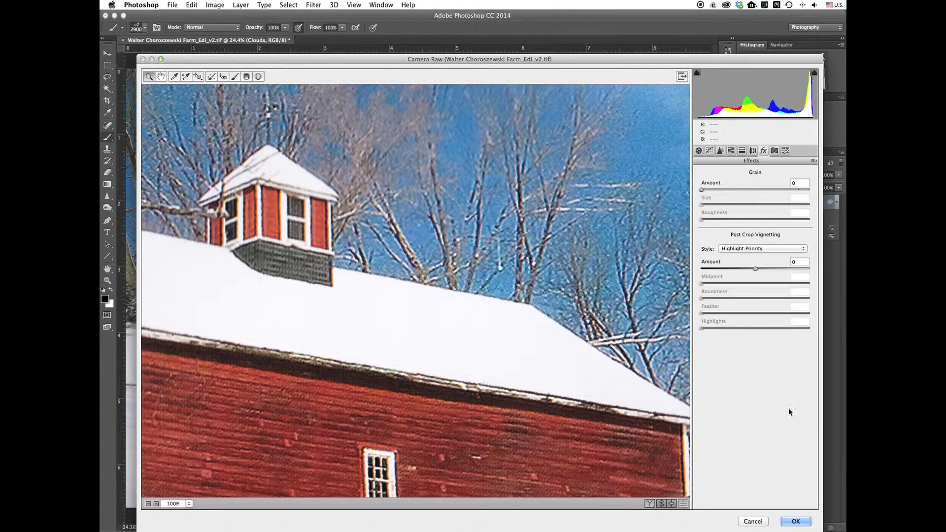
pyautogui.click(809, 520)
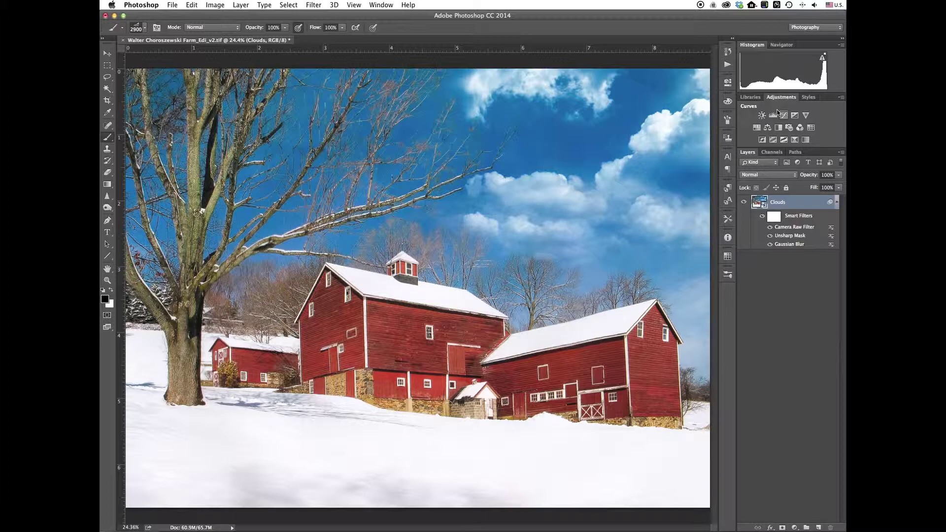
# - Add a Levels adjustment layer above Clouds and apply Auto levels (19 / 0.89 / 254)
pyautogui.click(728, 82)
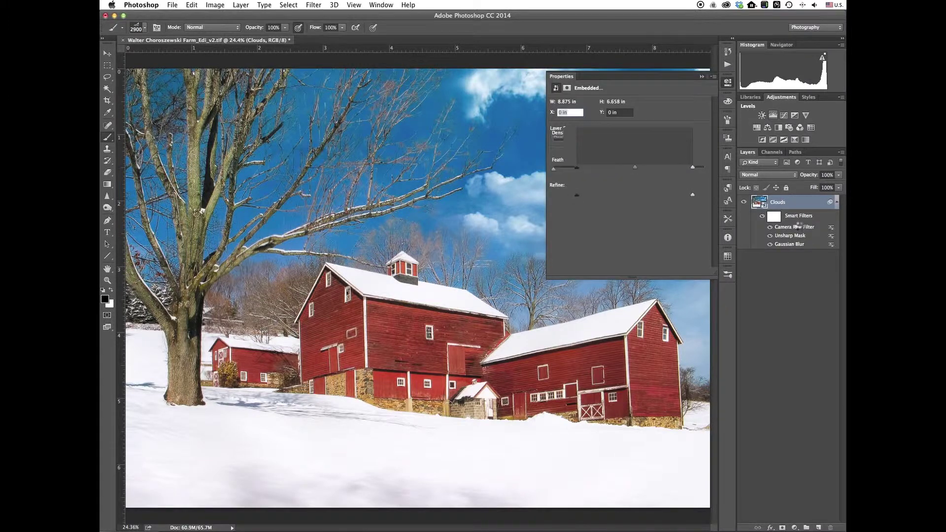
pyautogui.click(773, 115)
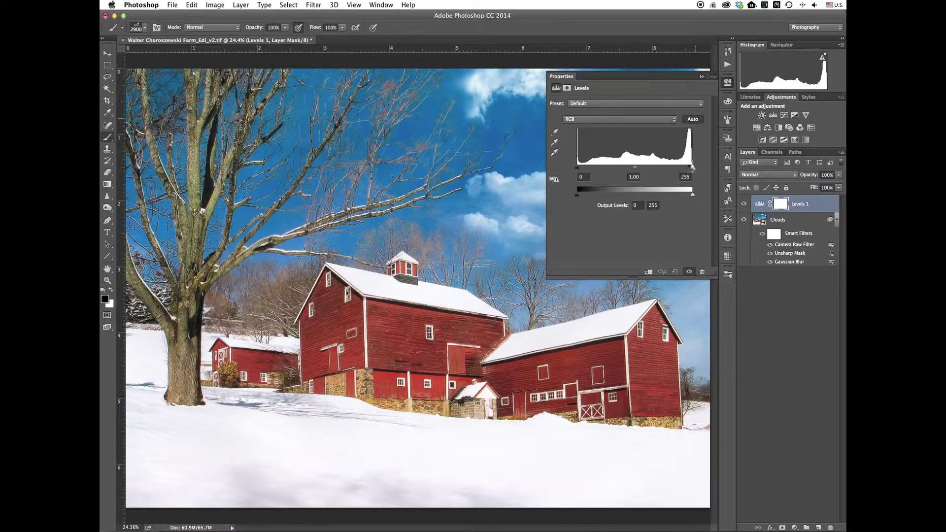
pyautogui.click(692, 119)
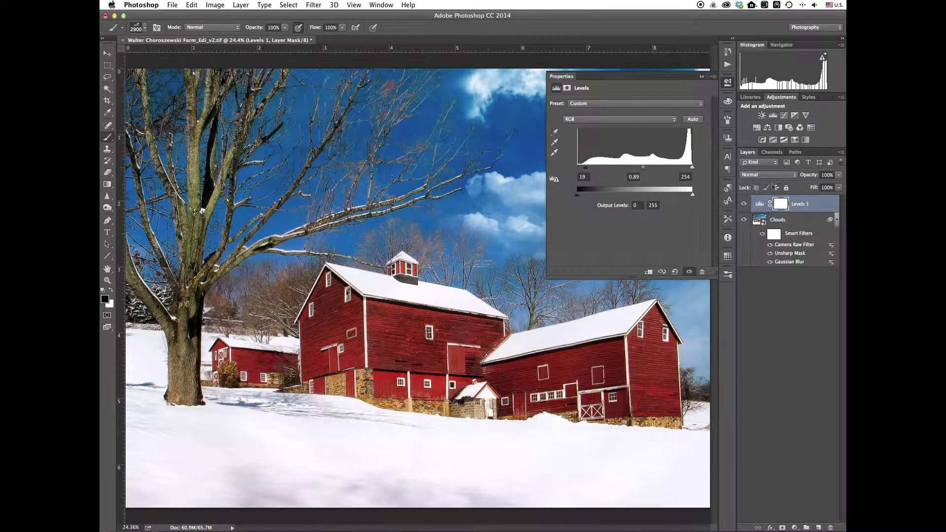
# - Fade the Levels layer to 20% opacity, comparing the image with it hidden
pyautogui.click(814, 176)
pyautogui.moveTo(814, 176); pyautogui.dragTo(784, 175)
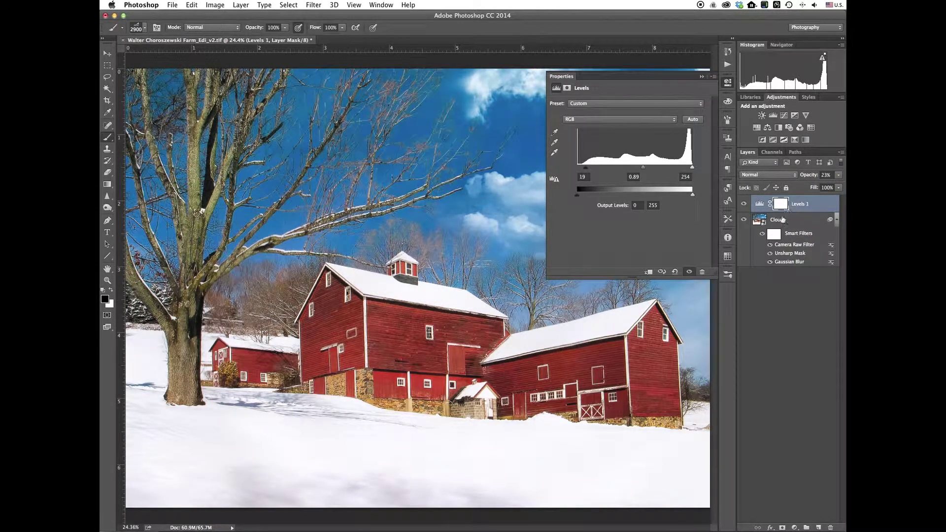
pyautogui.click(744, 204)
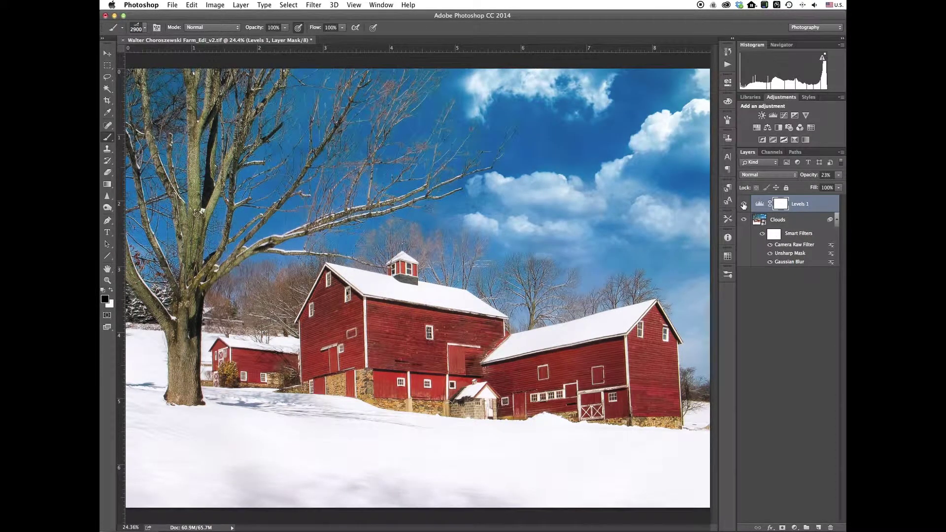
pyautogui.click(744, 205)
pyautogui.click(826, 175)
pyautogui.write('20')
pyautogui.press('Return')
# - Add a Brightness/Contrast adjustment layer set to Brightness −9 and Contrast 71
pyautogui.click(761, 118)
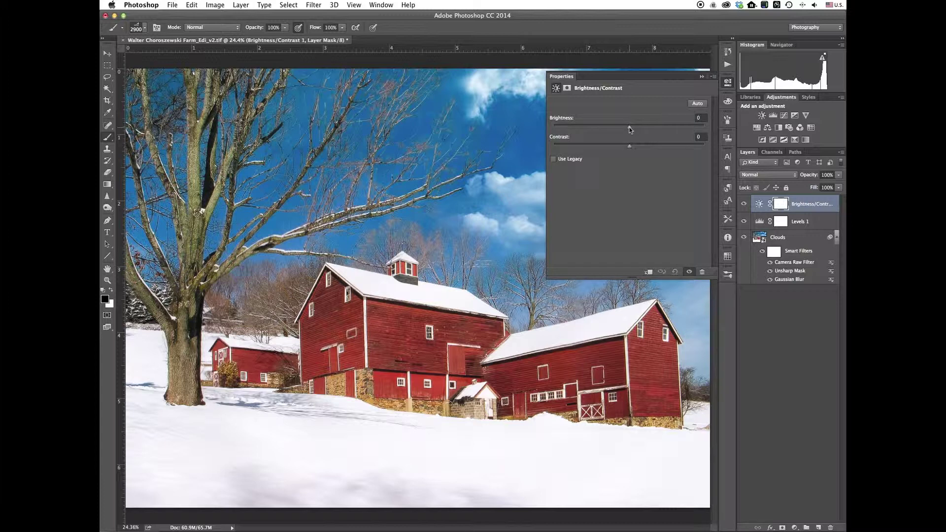
pyautogui.moveTo(629, 129); pyautogui.dragTo(627, 127)
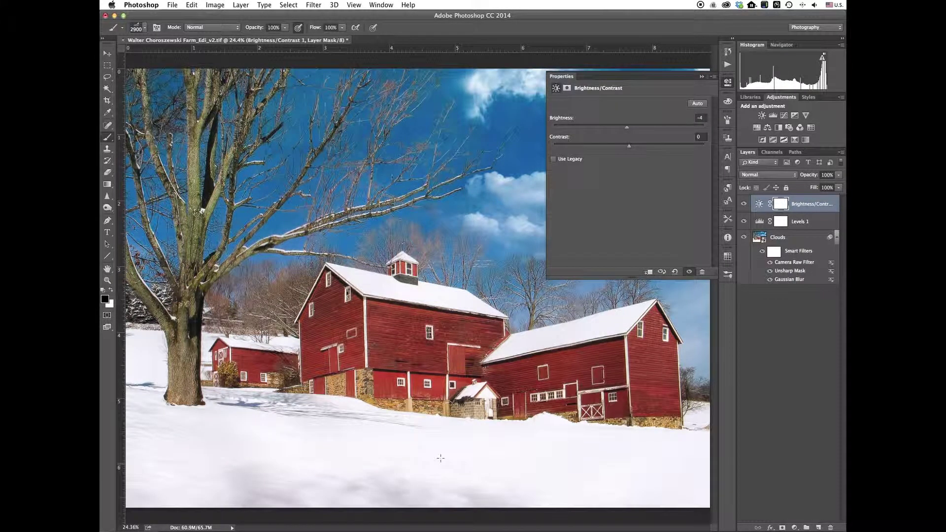
pyautogui.moveTo(627, 129)
pyautogui.mouseDown()
pyautogui.moveTo(617, 126)
pyautogui.moveTo(635, 131)
pyautogui.moveTo(624, 132)
pyautogui.mouseUp()
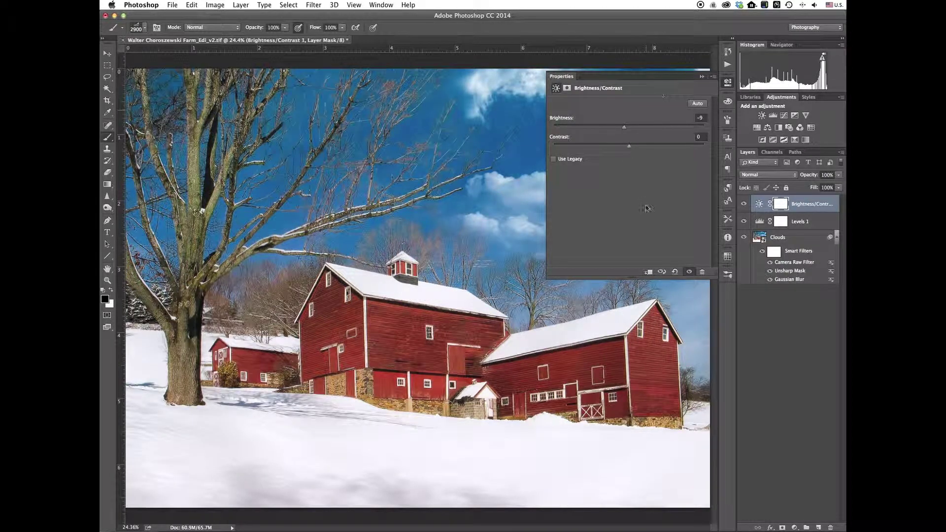
pyautogui.moveTo(631, 147); pyautogui.dragTo(681, 154)
# - Toggle the Brightness/Contrast layer's visibility off and on to compare before and after
pyautogui.click(743, 205)
pyautogui.click(743, 204)
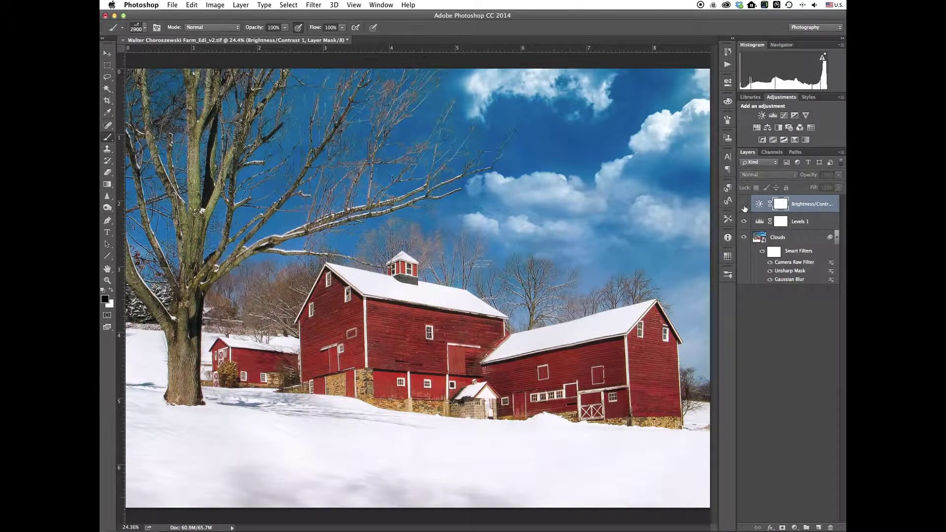
pyautogui.click(745, 204)
pyautogui.click(744, 205)
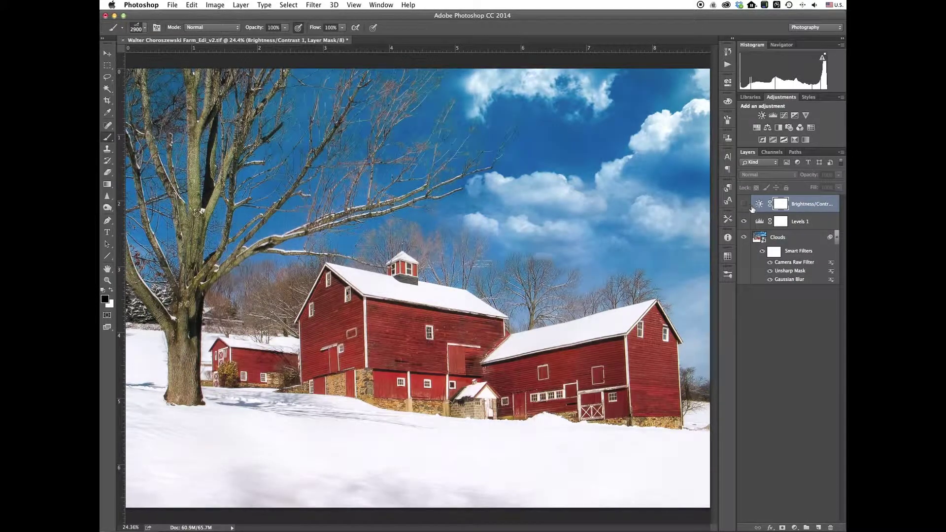
pyautogui.click(745, 205)
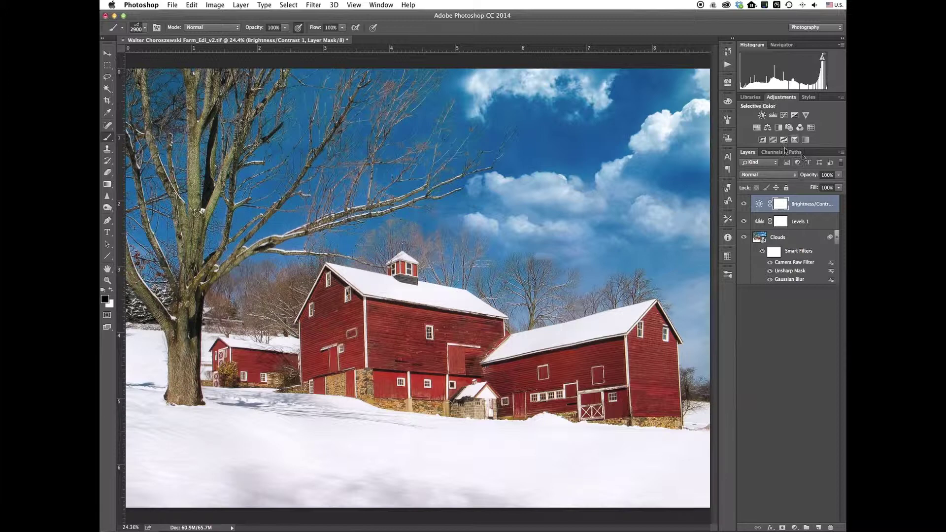
# - Add an Exposure adjustment layer with Exposure +0.25 on top of the layer stack
pyautogui.click(795, 116)
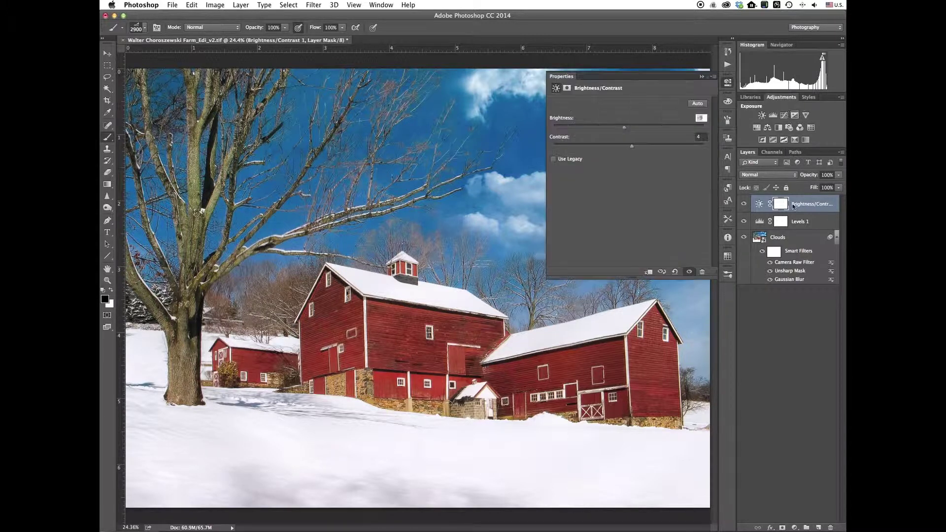
pyautogui.click(688, 118)
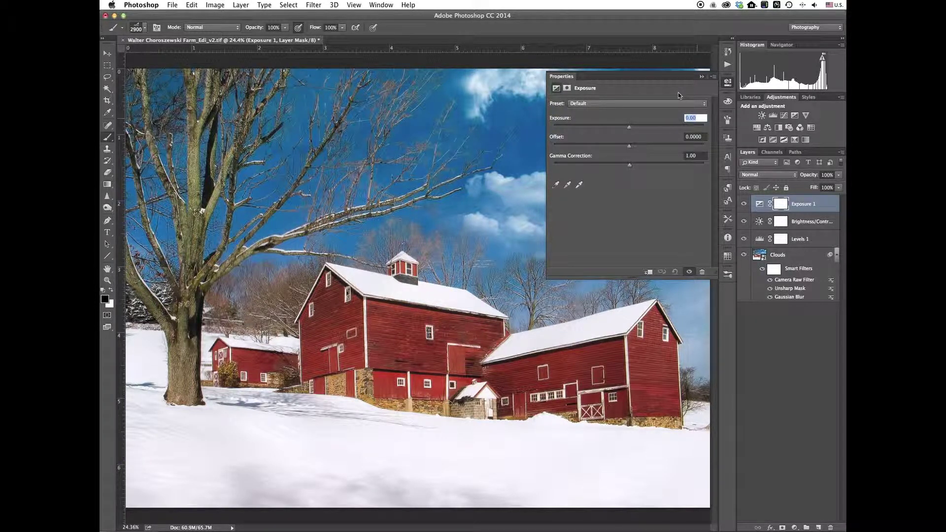
pyautogui.write('.25')
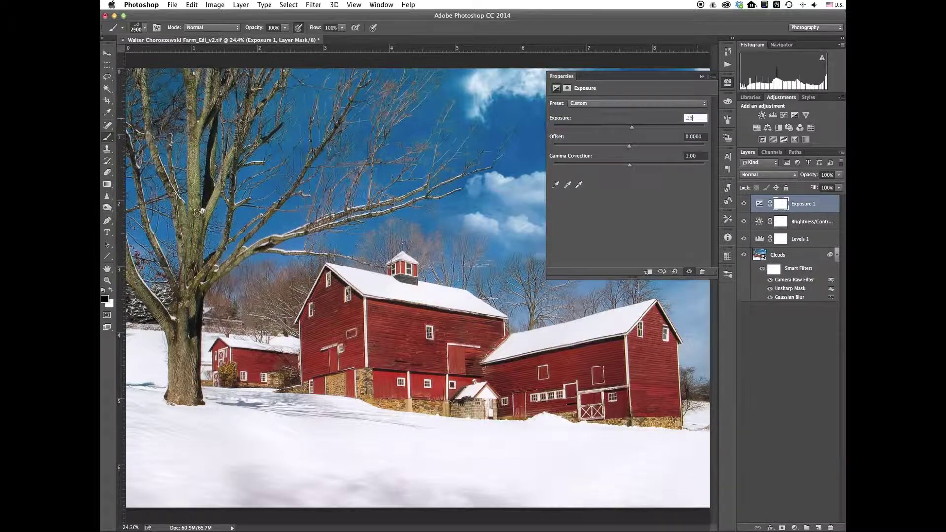
pyautogui.press('Return')
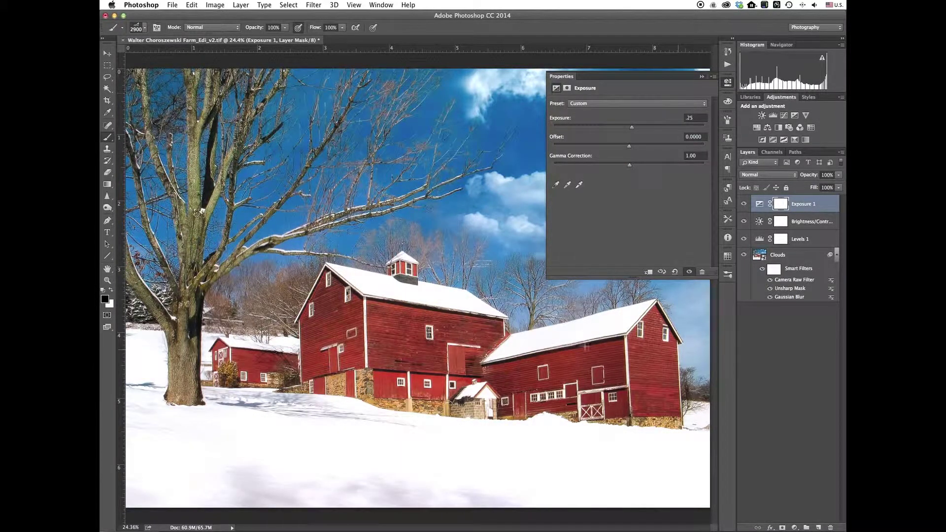
pyautogui.click(728, 87)
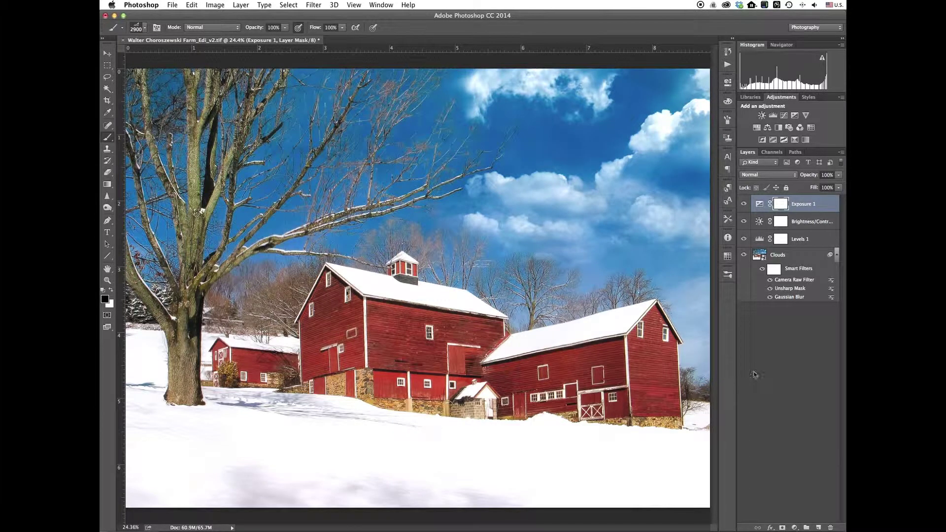